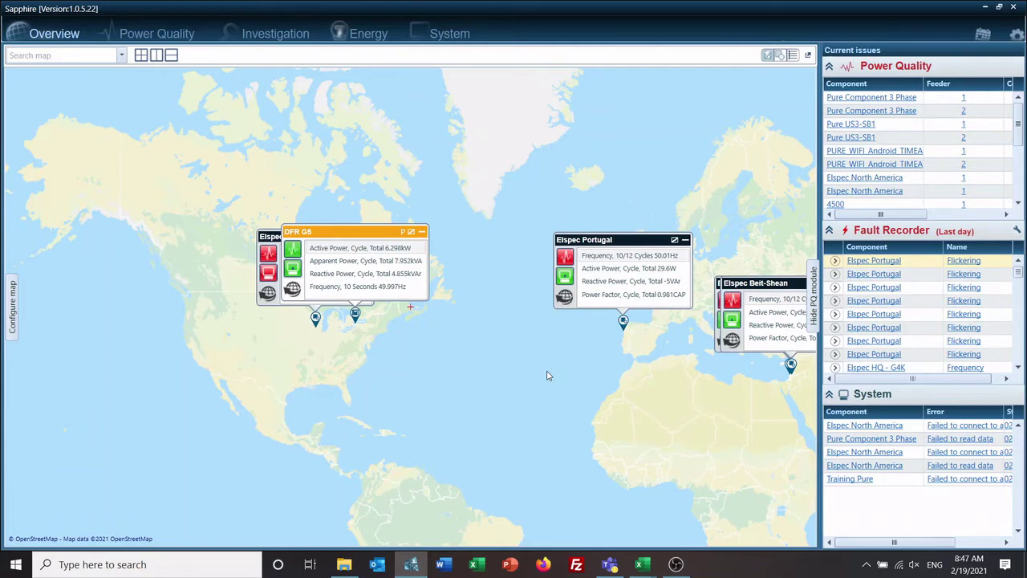
# - Review the PQS Server's existing line diagrams, Cm1 and rough circuit
pyautogui.click(454, 36)
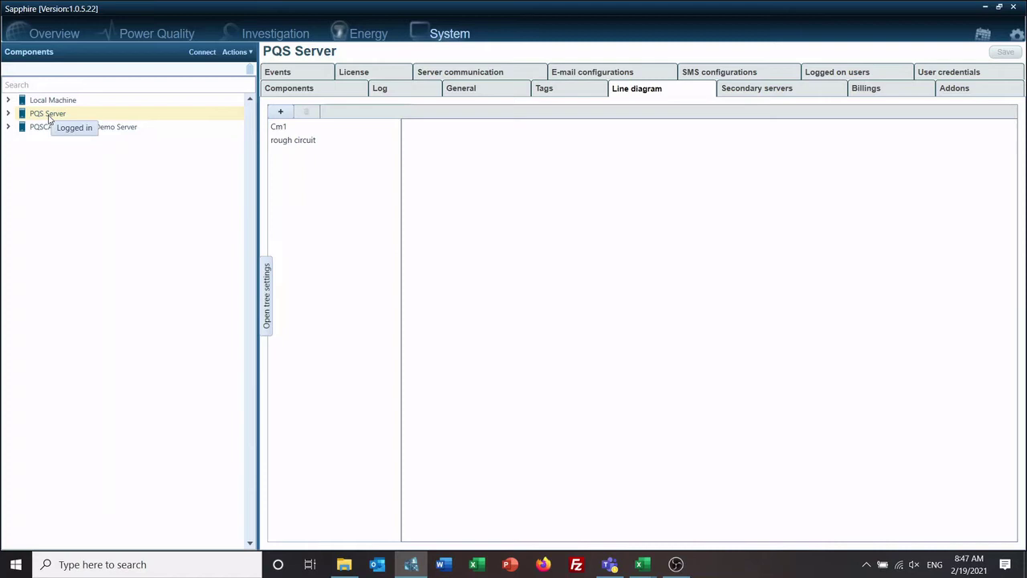
pyautogui.click(49, 116)
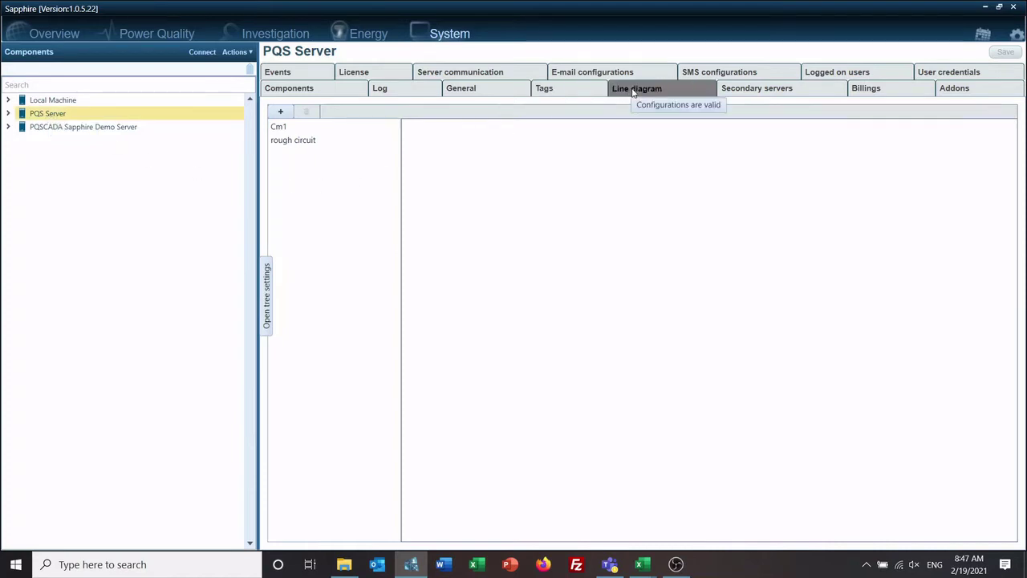
pyautogui.click(309, 126)
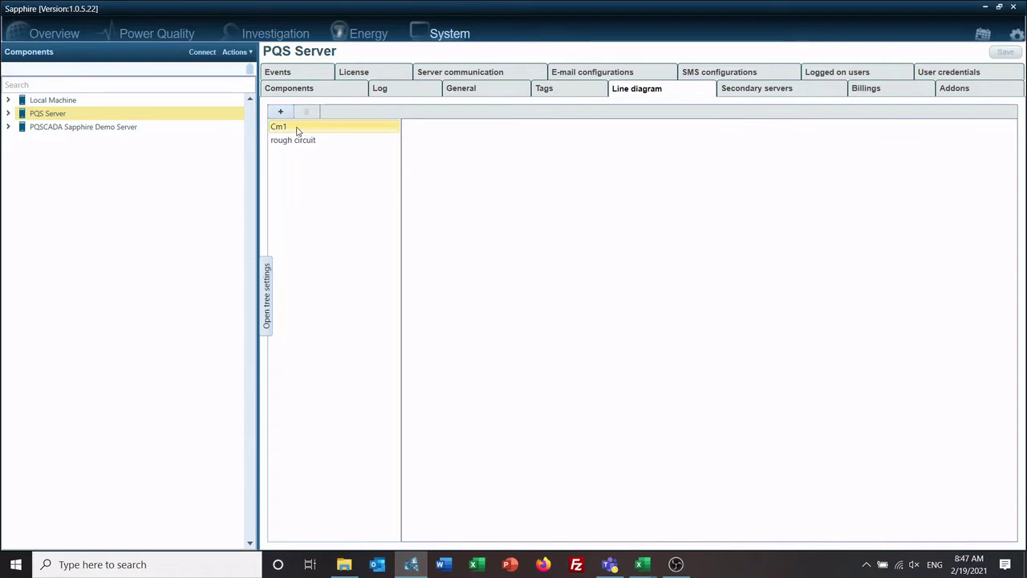
pyautogui.click(308, 142)
pyautogui.click(303, 131)
pyautogui.click(312, 140)
pyautogui.click(305, 130)
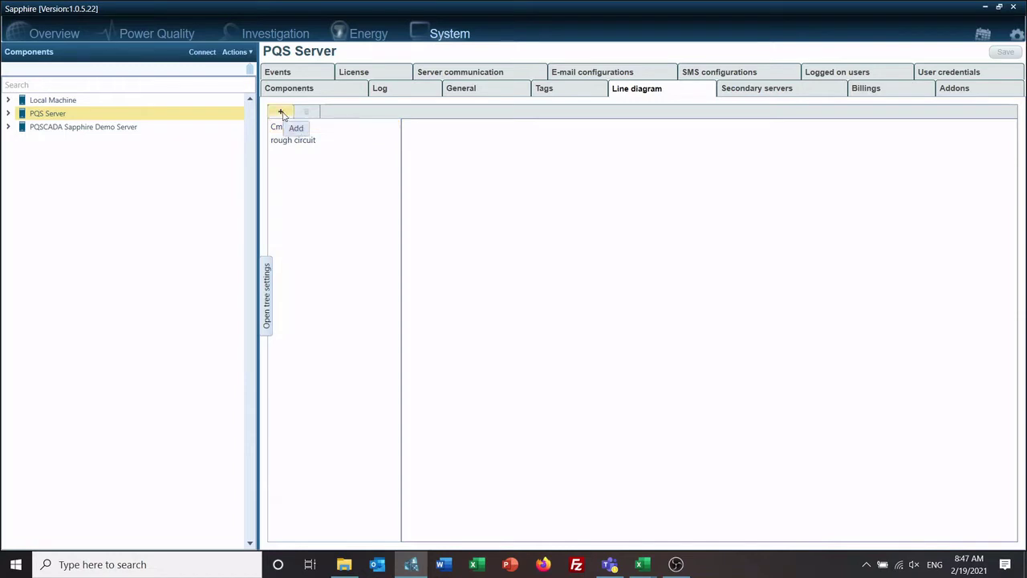
# - Upload 10004950152.DWG as a new line diagram named 'Demo'
pyautogui.click(280, 112)
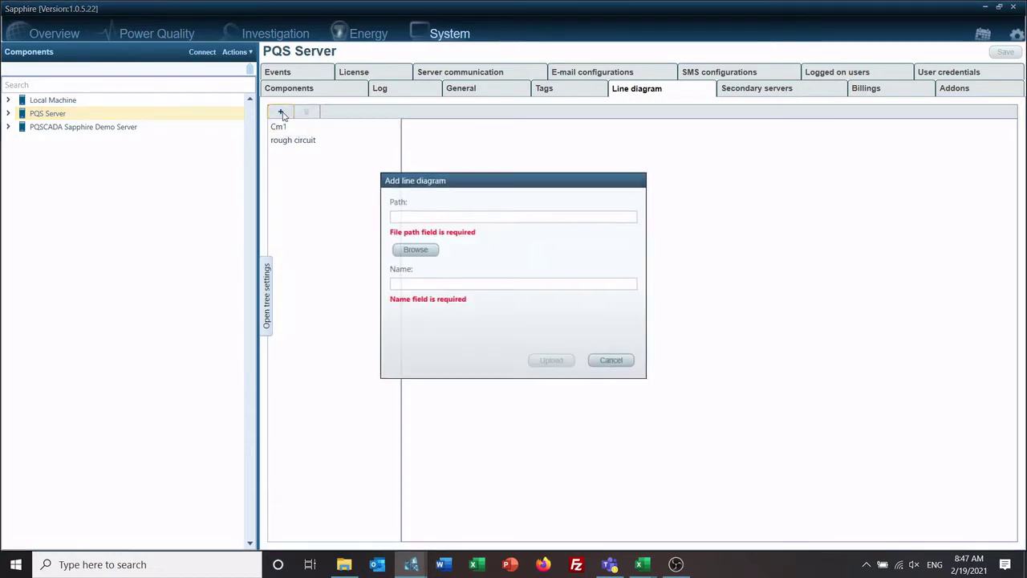
pyautogui.click(420, 254)
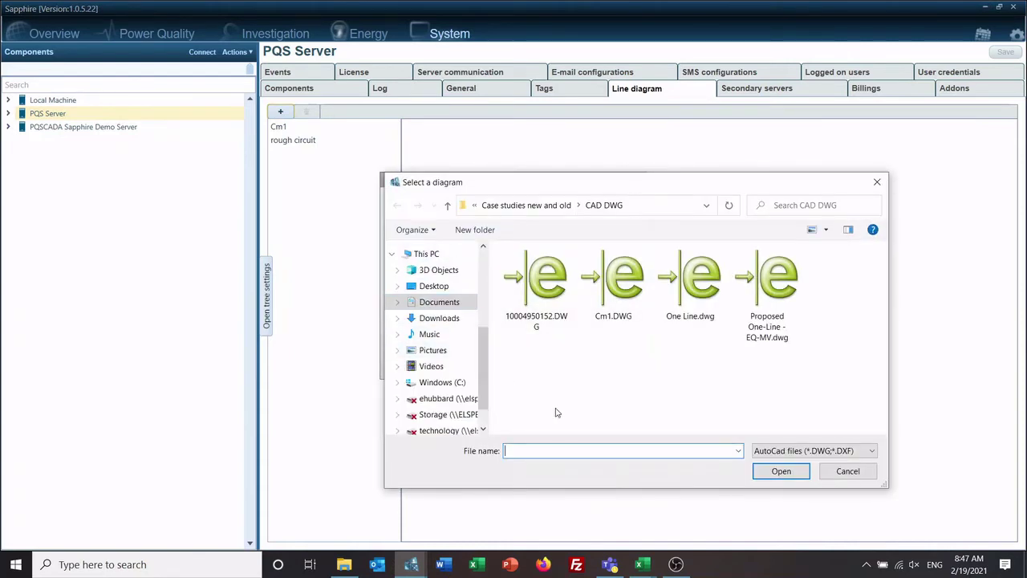
pyautogui.doubleClick(534, 295)
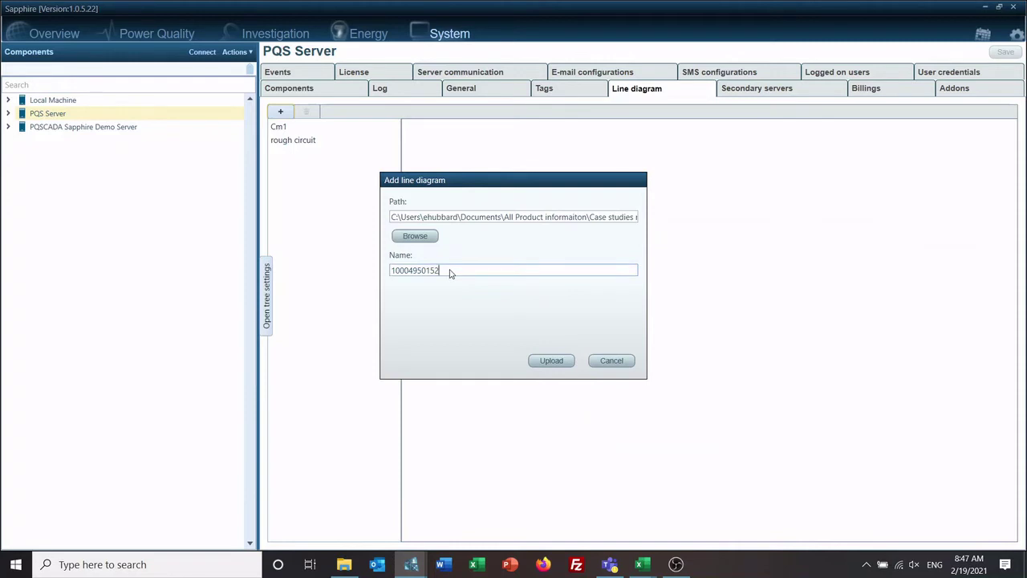
pyautogui.moveTo(450, 273); pyautogui.dragTo(358, 267)
pyautogui.write('Demo')
pyautogui.click(540, 363)
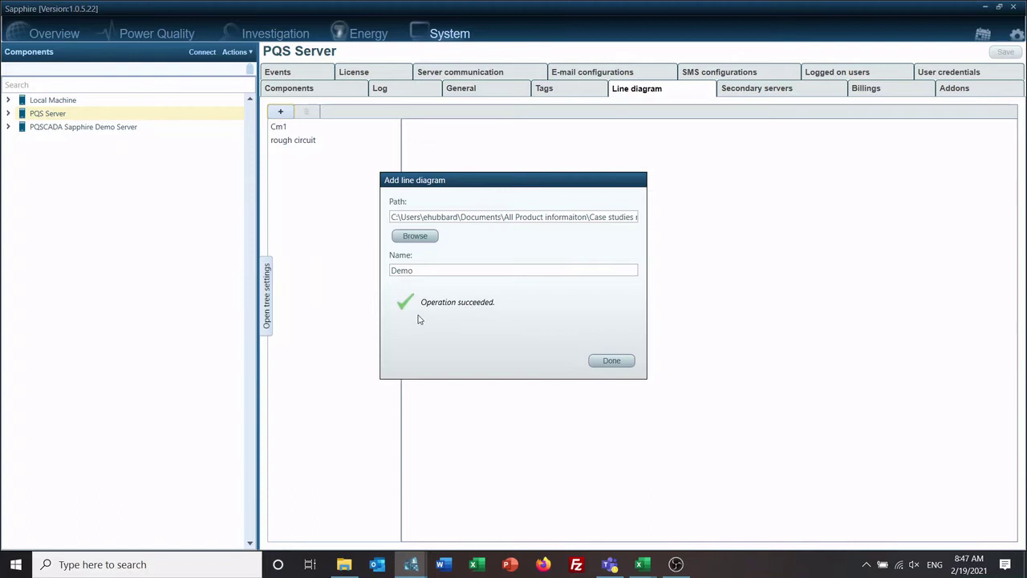
pyautogui.click(610, 361)
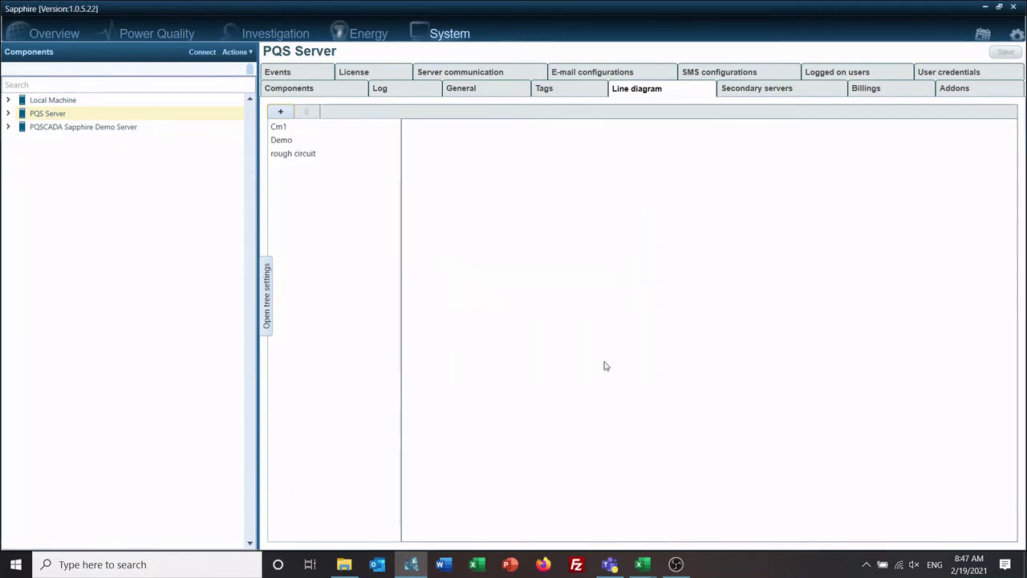
# - Switch the Overview from the world map to the line diagram view showing Demo
pyautogui.click(60, 34)
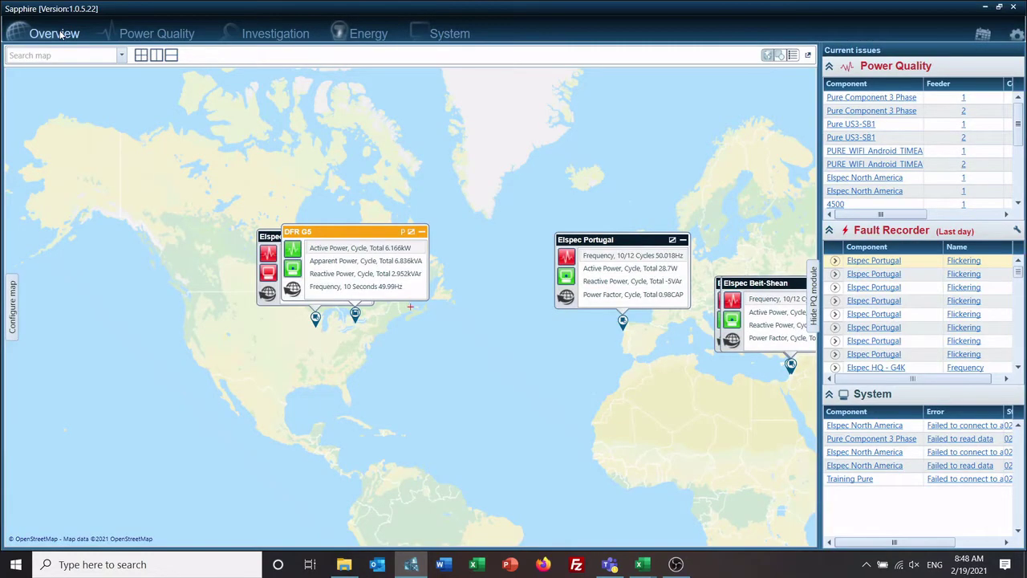
pyautogui.click(779, 57)
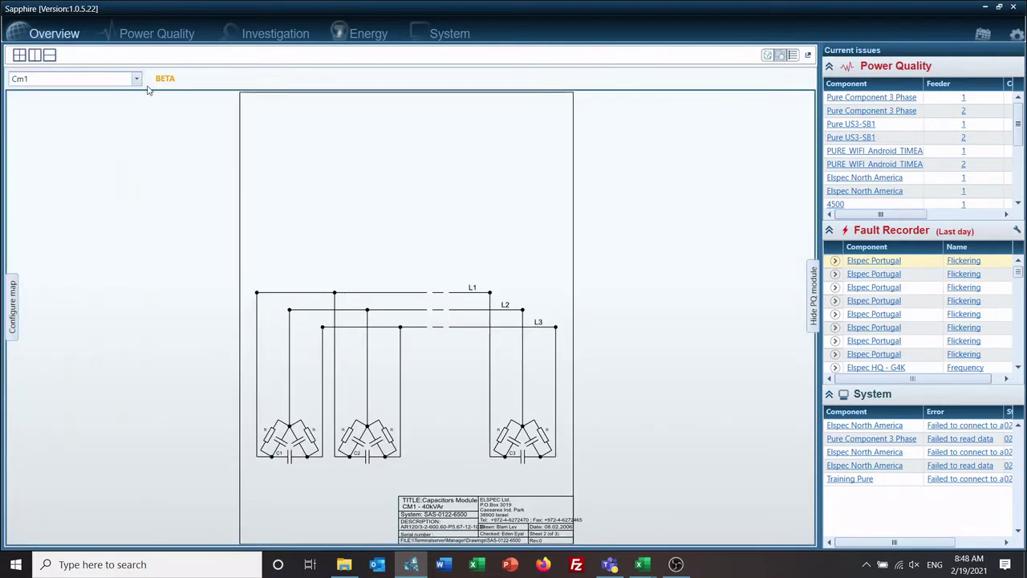
pyautogui.click(137, 80)
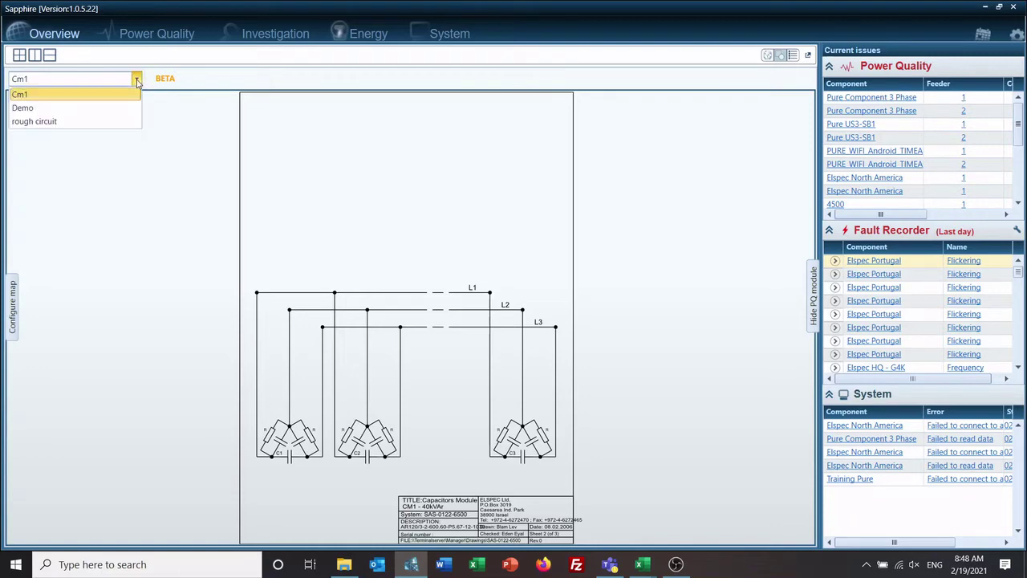
pyautogui.click(107, 110)
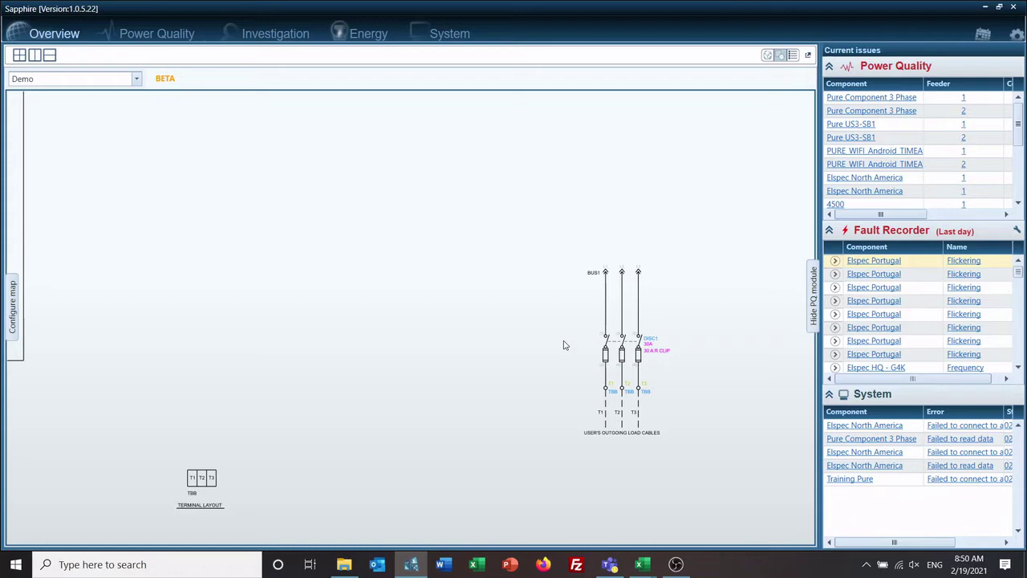
# - Pick the DFR G5 meter as the data source for the first fuse
pyautogui.rightClick(605, 357)
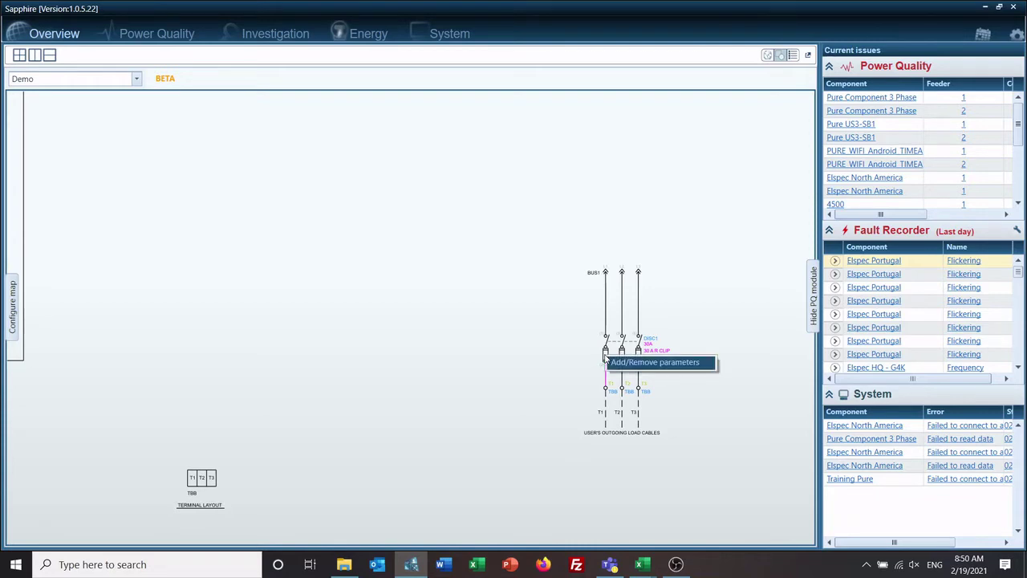
pyautogui.click(654, 362)
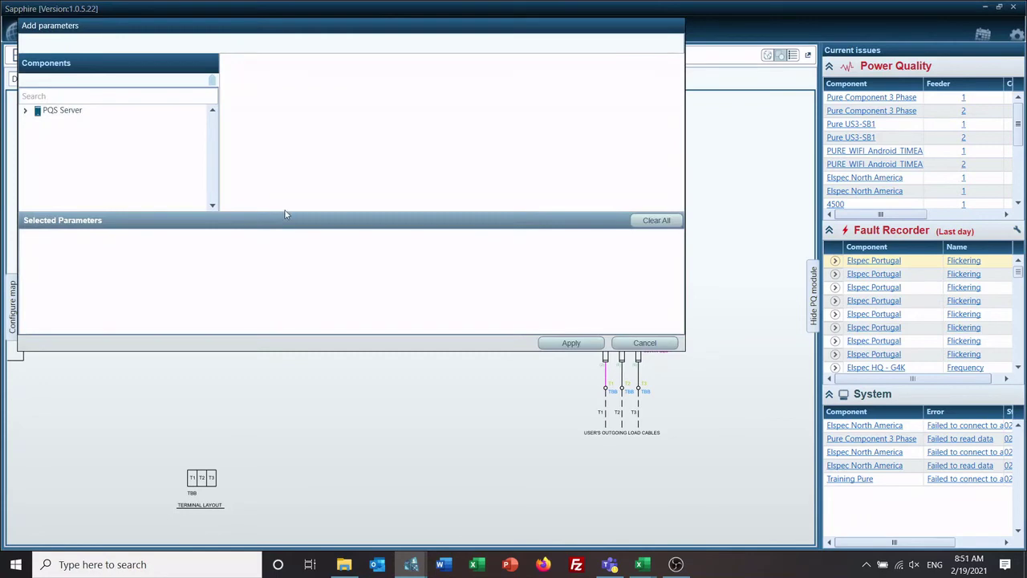
pyautogui.click(25, 111)
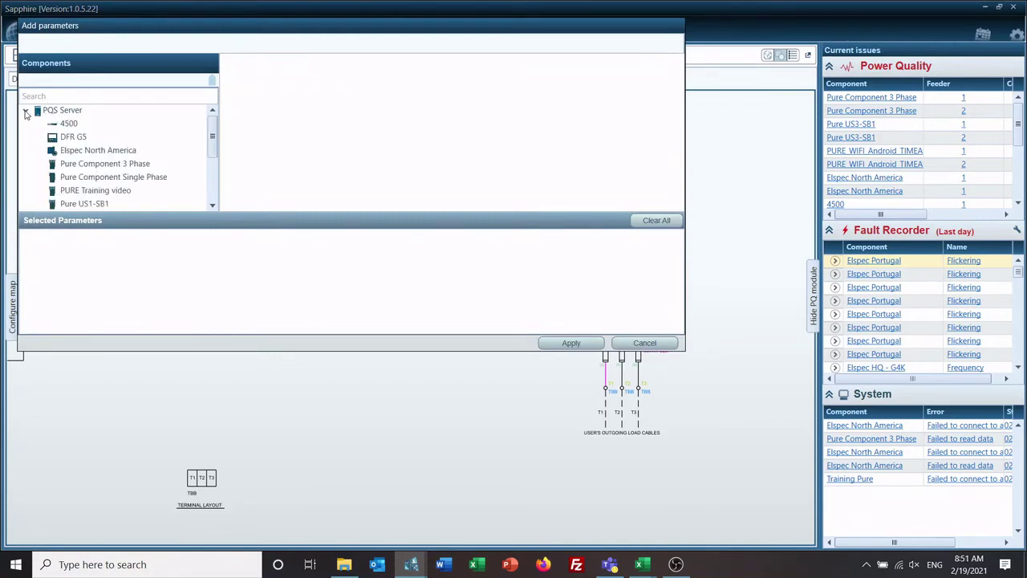
pyautogui.click(64, 138)
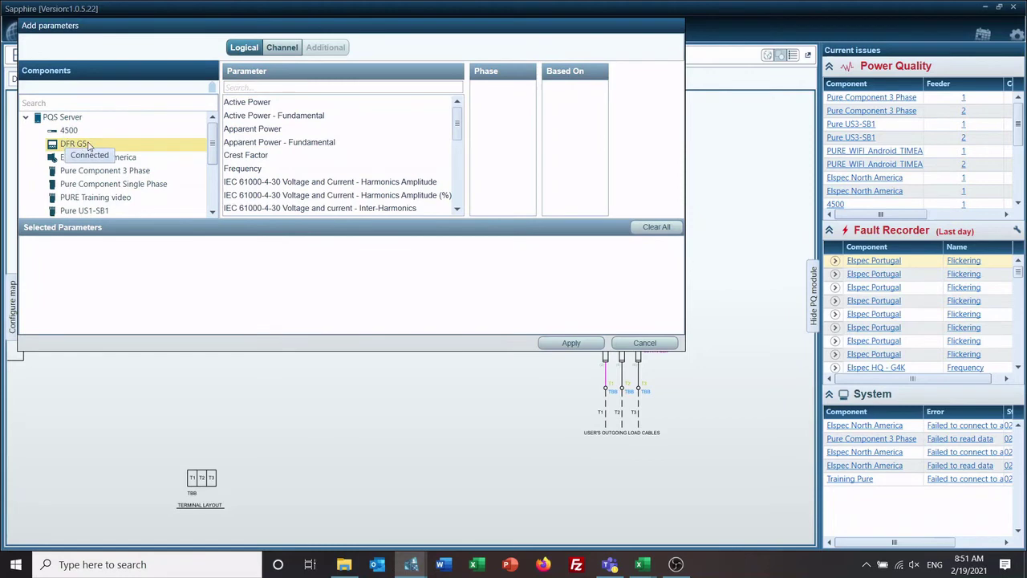
# - Add RMS V1N and I1 readings at 10/12 cycles to the fuse
pyautogui.click(273, 87)
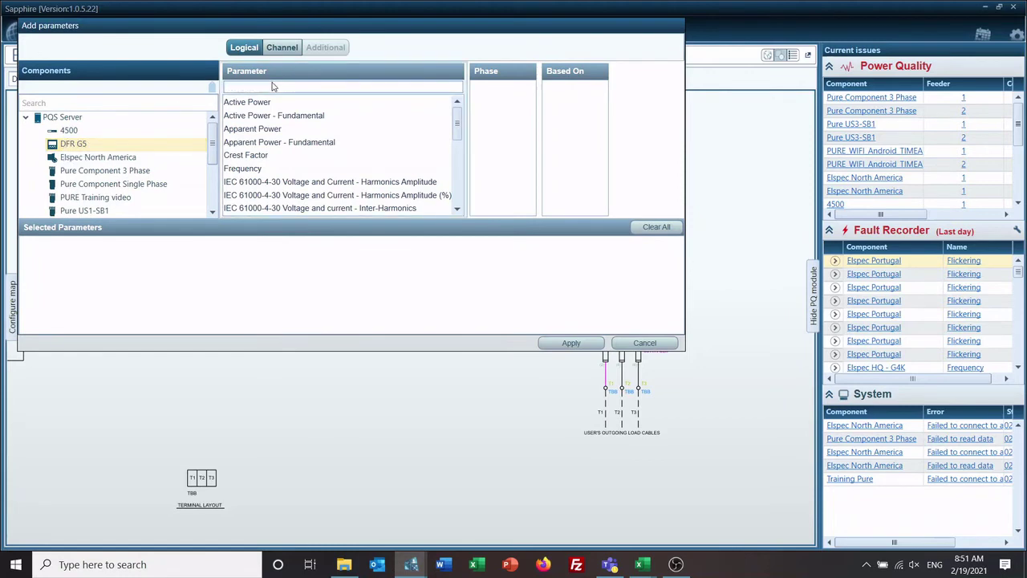
pyautogui.write('RMS')
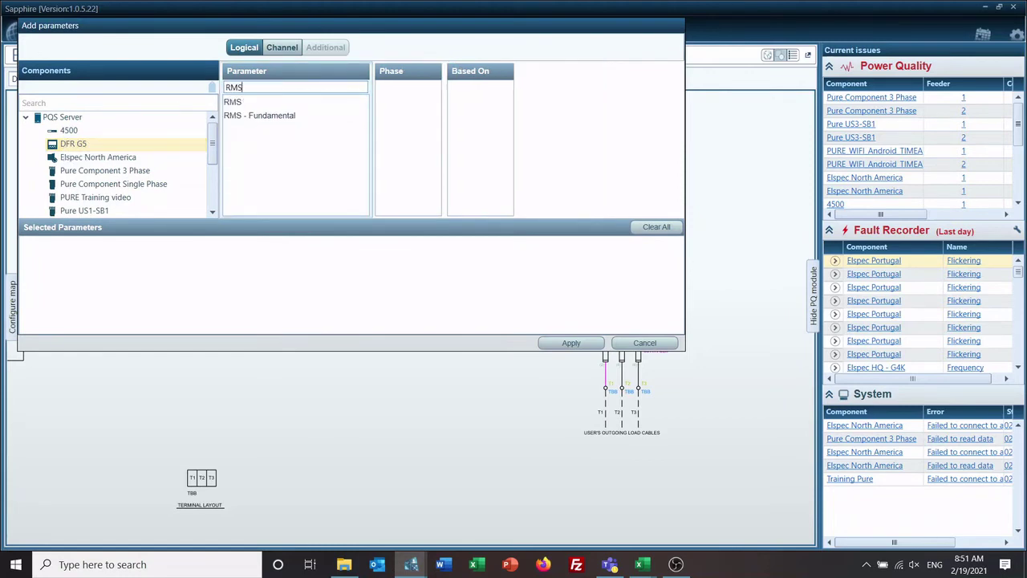
pyautogui.click(265, 101)
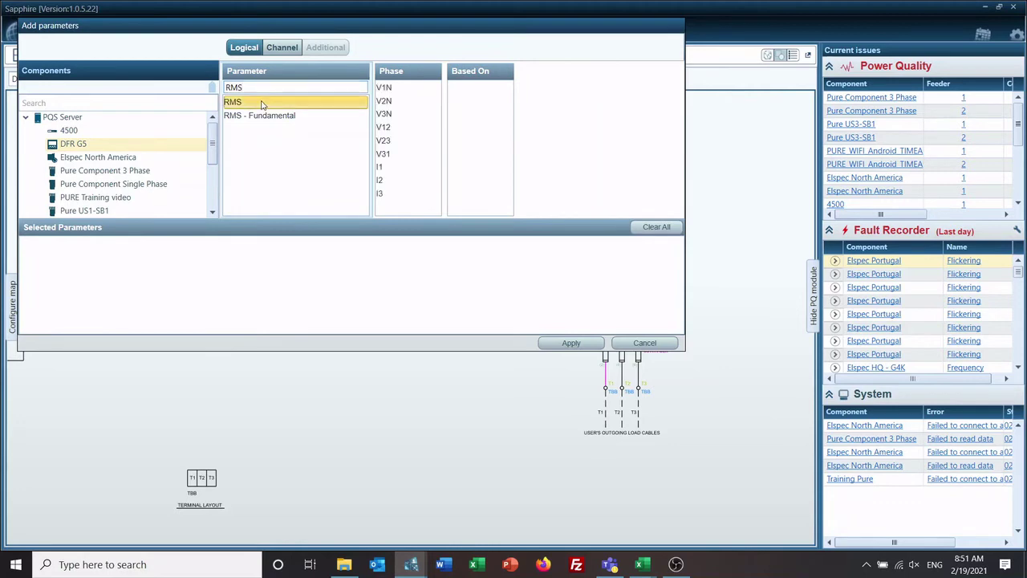
pyautogui.click(383, 87)
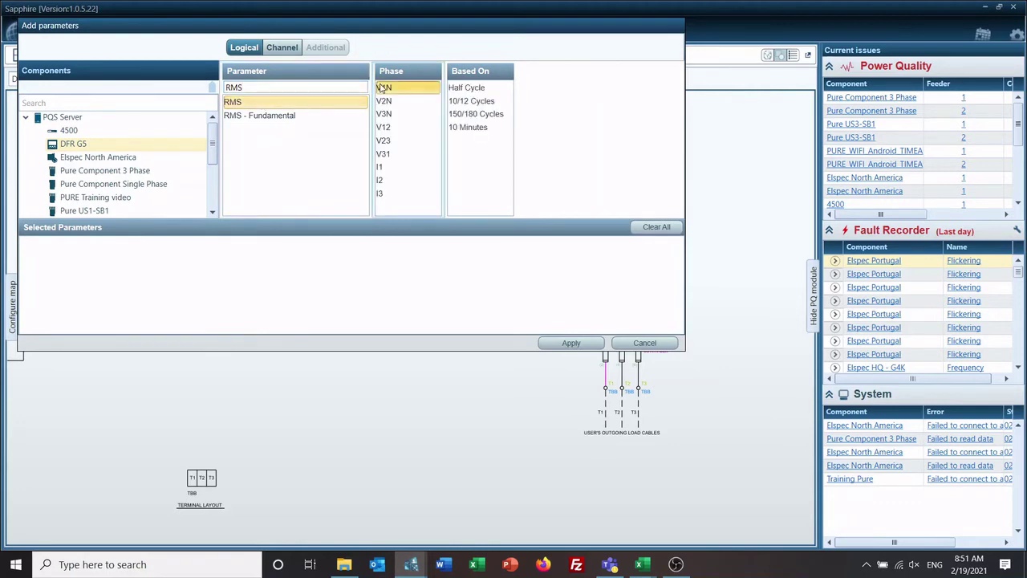
pyautogui.click(456, 102)
pyautogui.click(394, 167)
pyautogui.click(459, 102)
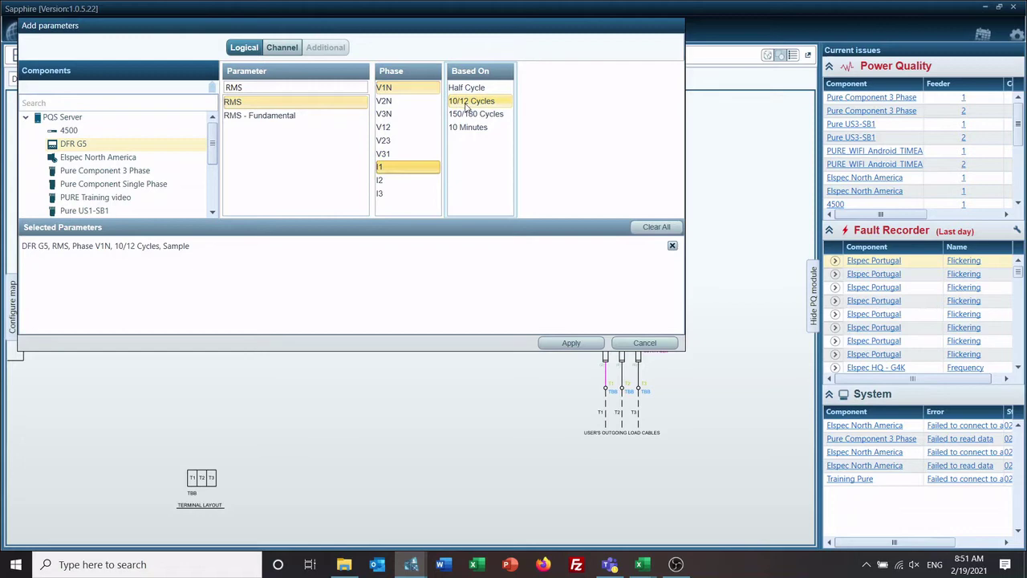
pyautogui.click(571, 343)
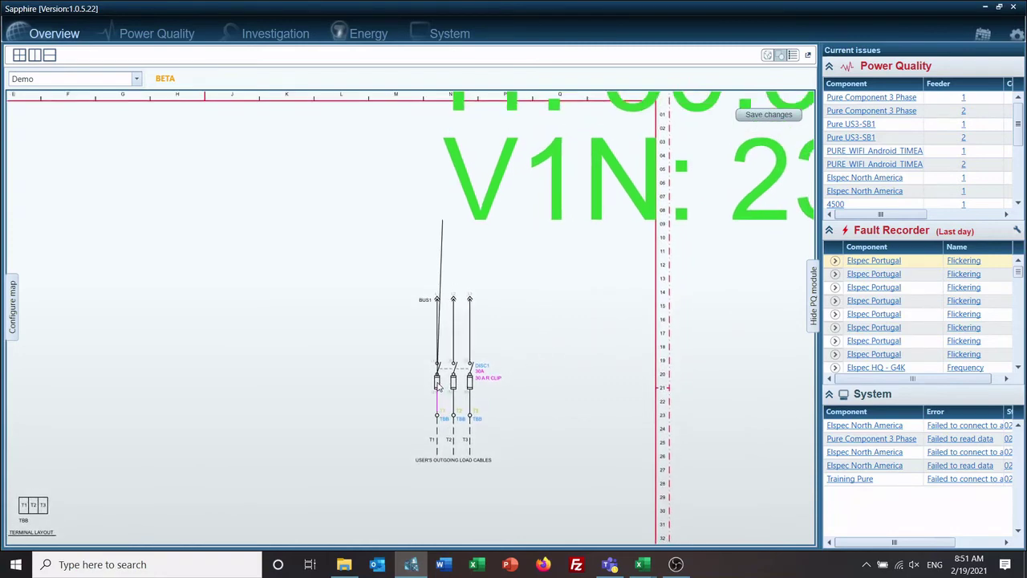
# - Reduce the fuse readout's font size from 3 to 1
pyautogui.rightClick(438, 385)
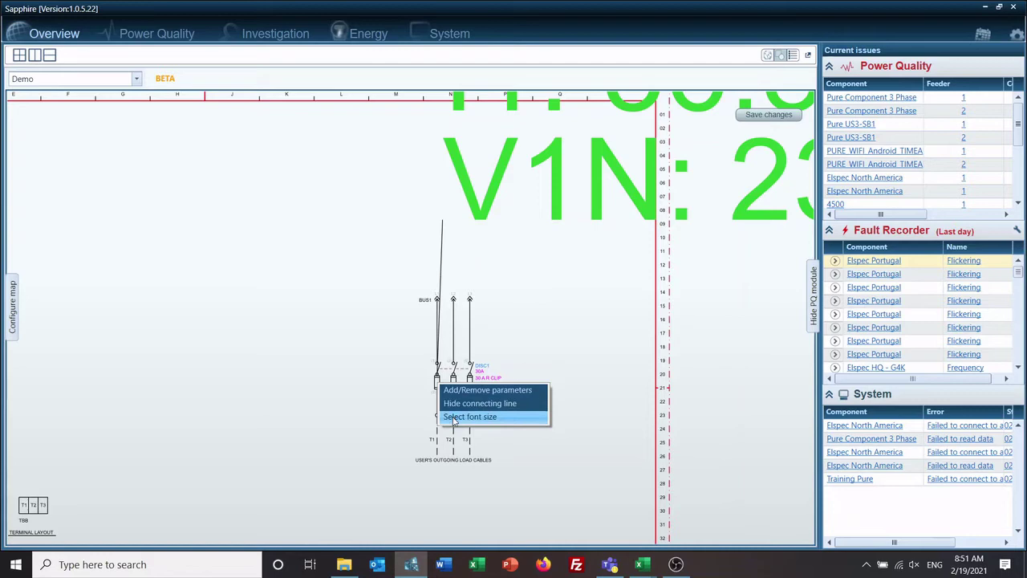
pyautogui.click(454, 418)
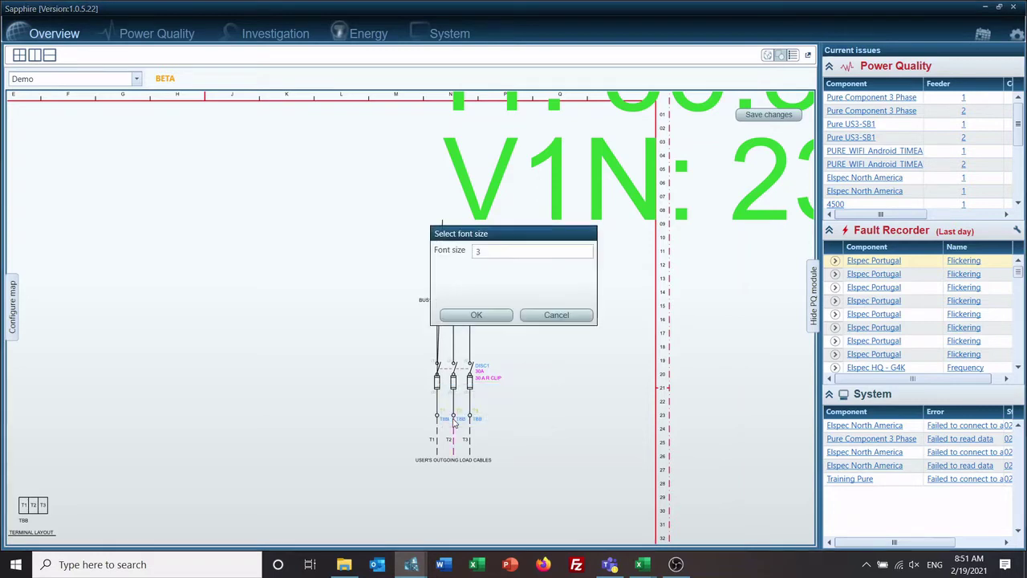
pyautogui.moveTo(490, 254); pyautogui.dragTo(440, 245)
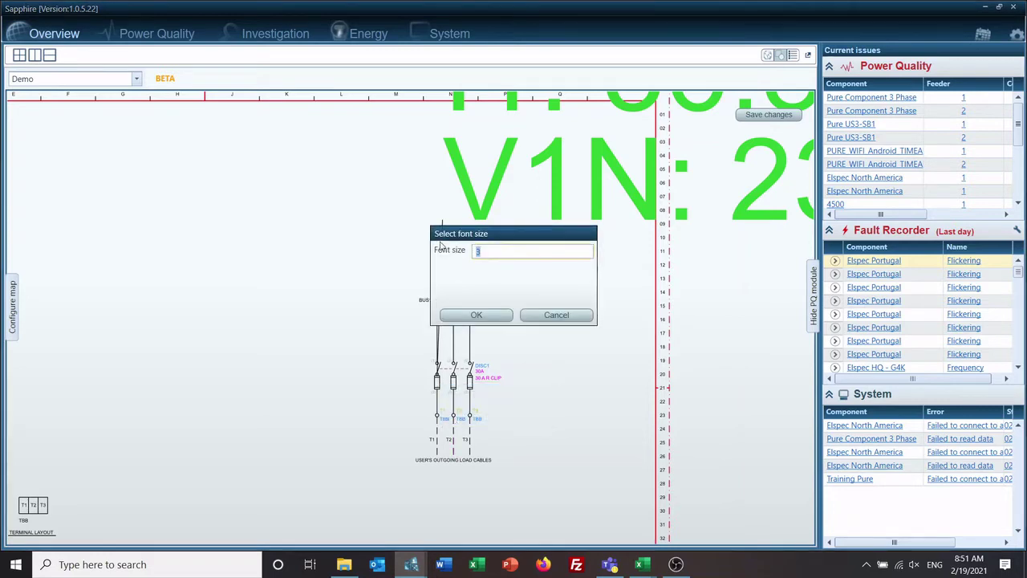
pyautogui.write('1')
pyautogui.click(473, 315)
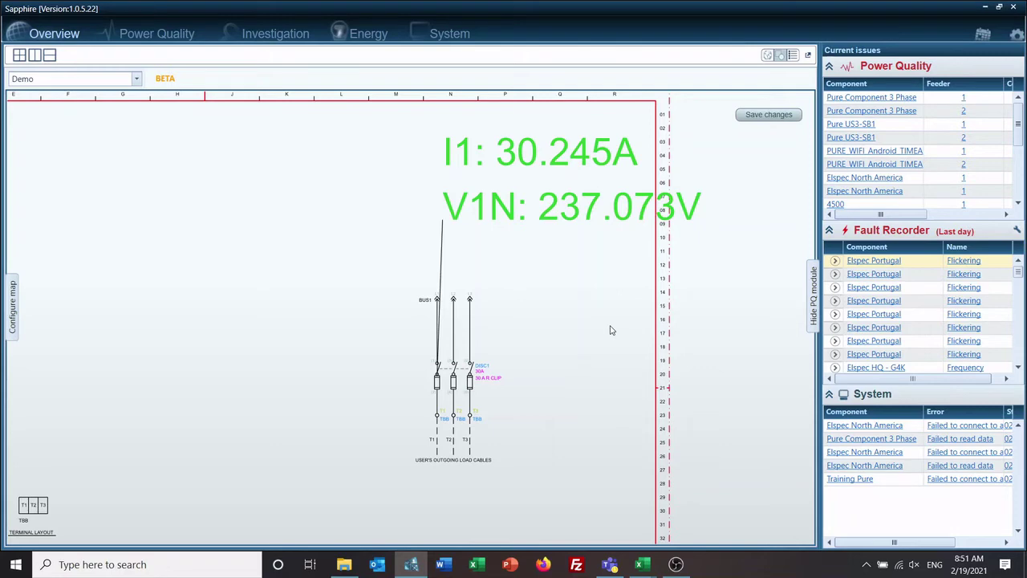
# - Remove the I1 parameter from the fuse readout and save the configuration
pyautogui.rightClick(439, 384)
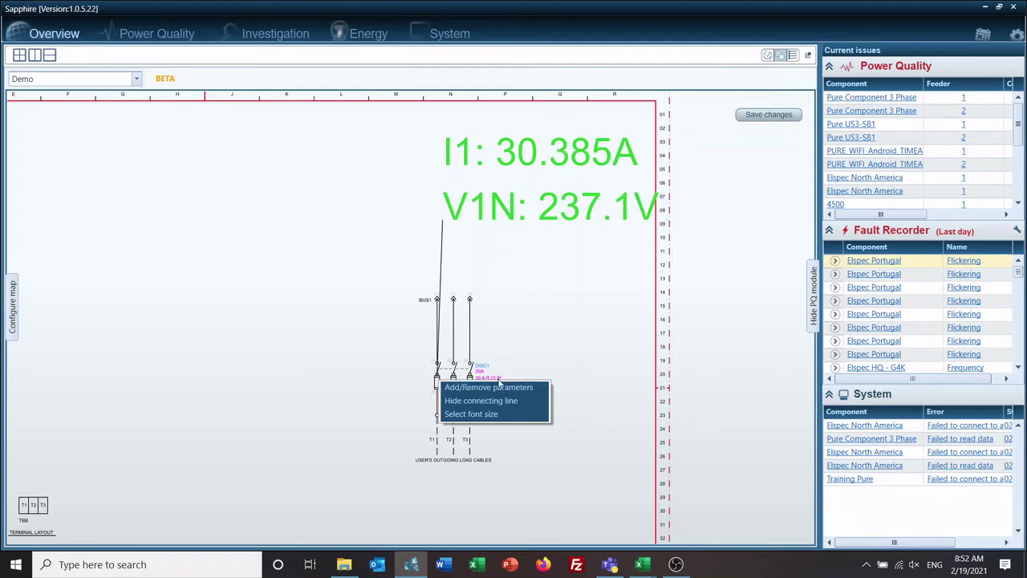
pyautogui.click(498, 389)
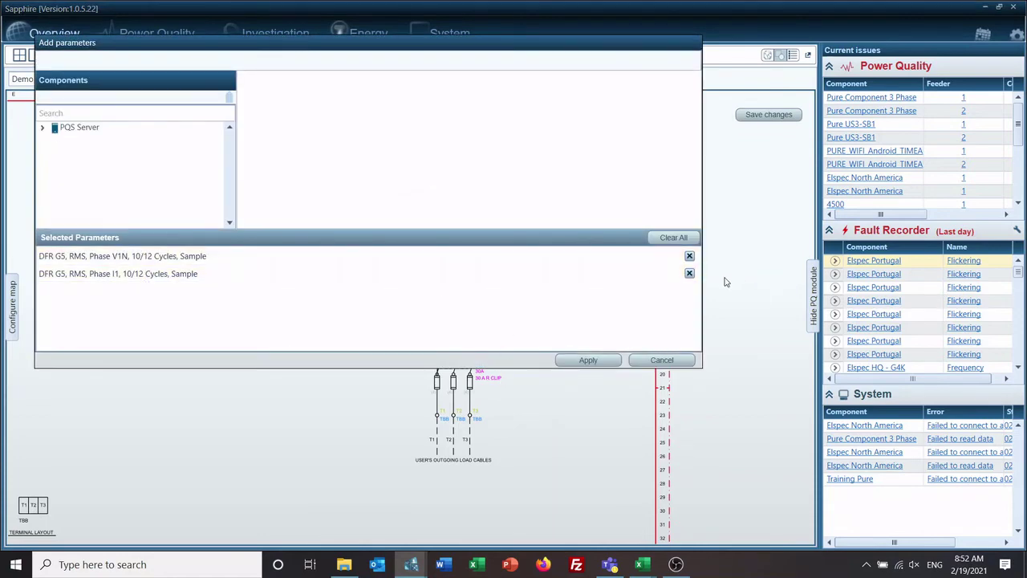
pyautogui.click(690, 273)
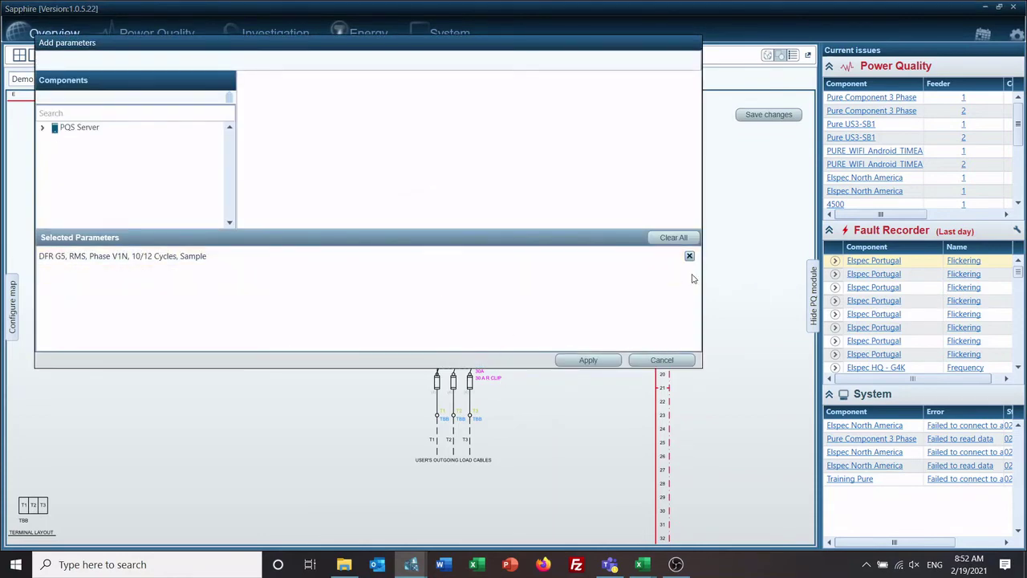
pyautogui.click(586, 359)
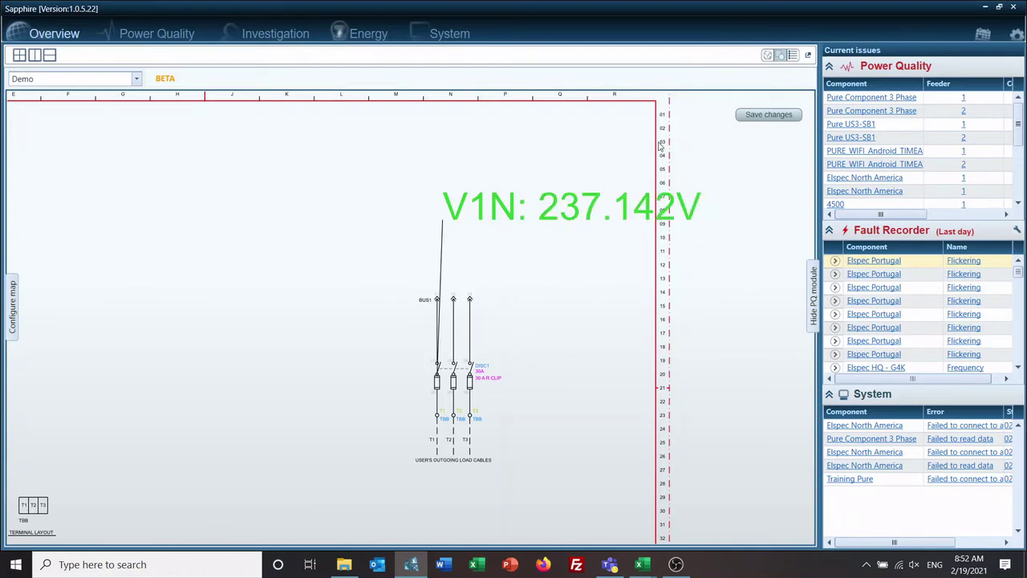
pyautogui.click(767, 114)
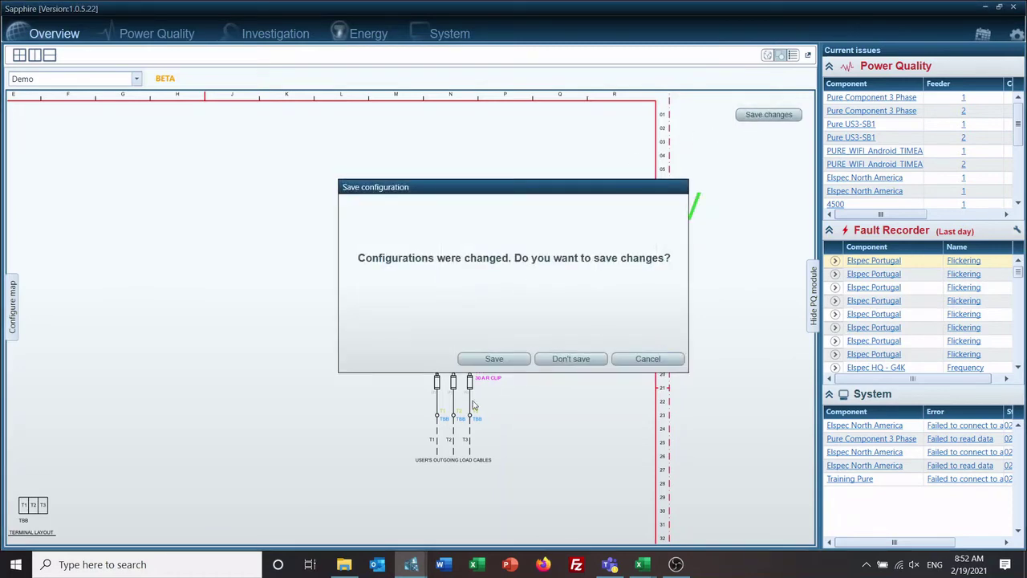
pyautogui.click(491, 359)
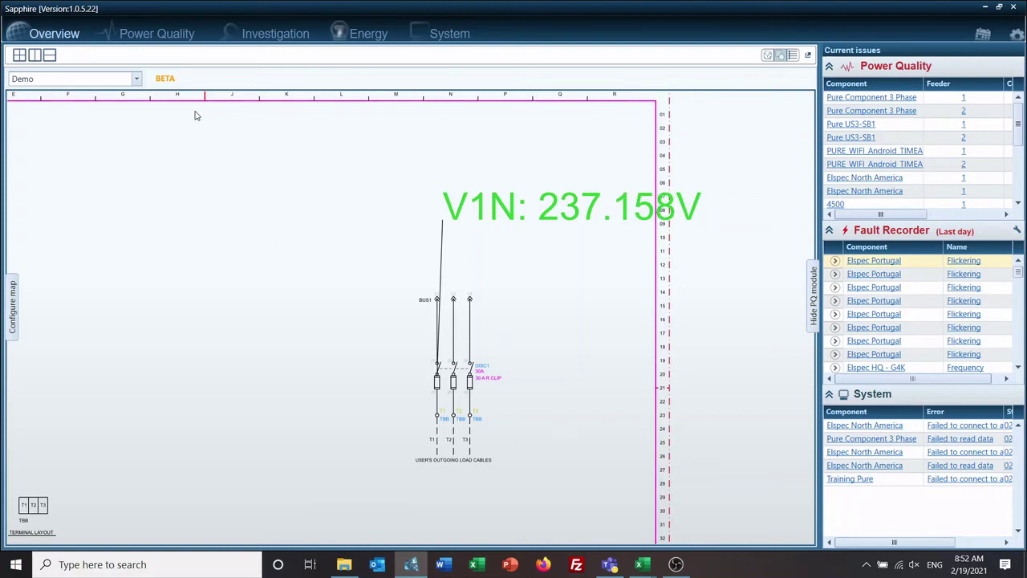
# - Switch the displayed map from Demo to rough circuit
pyautogui.click(137, 79)
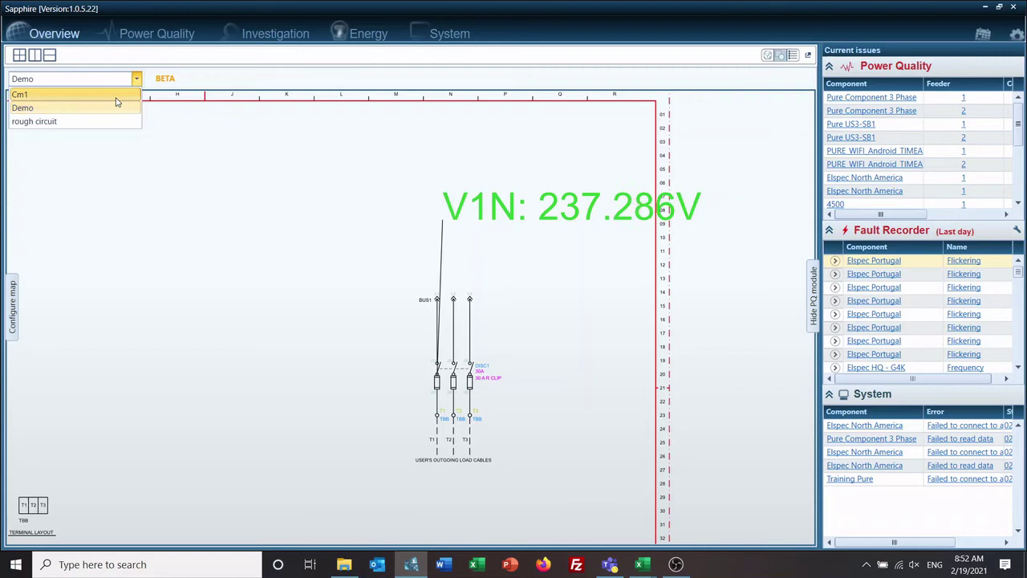
pyautogui.click(102, 123)
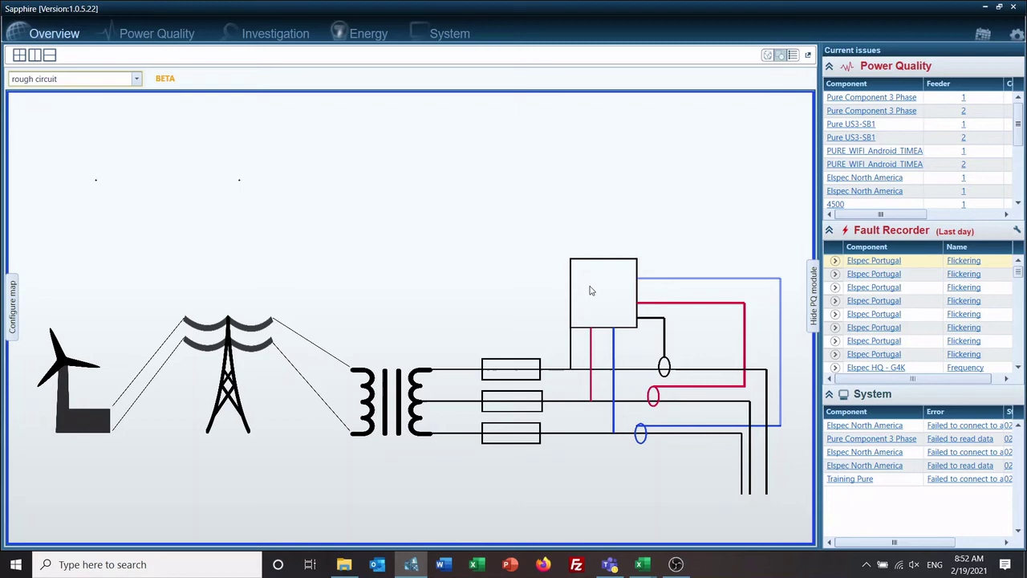
# - Place the DFR G5 meter on the circuit's box and check its displayed parameters without changes
pyautogui.click(13, 308)
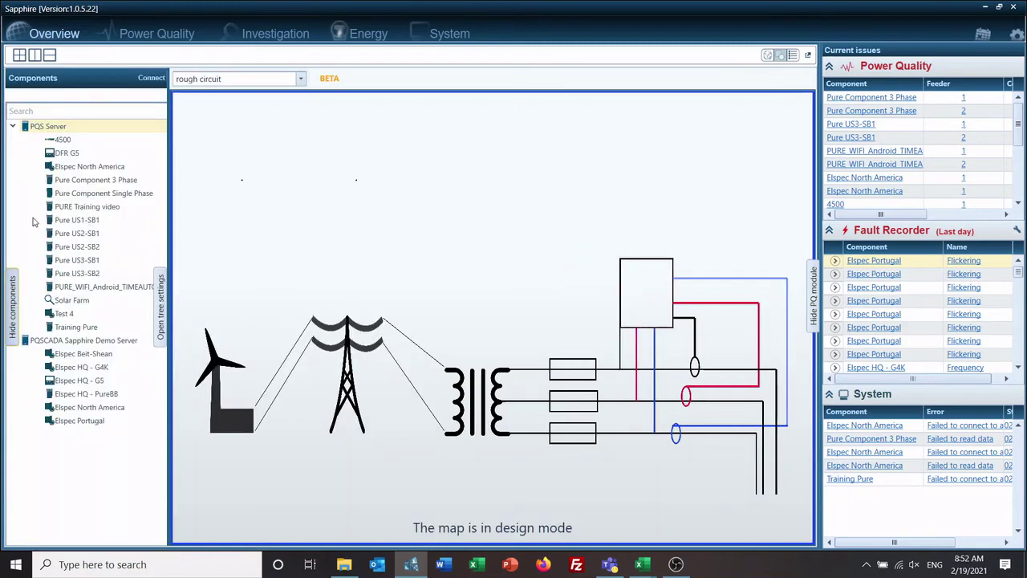
pyautogui.click(66, 156)
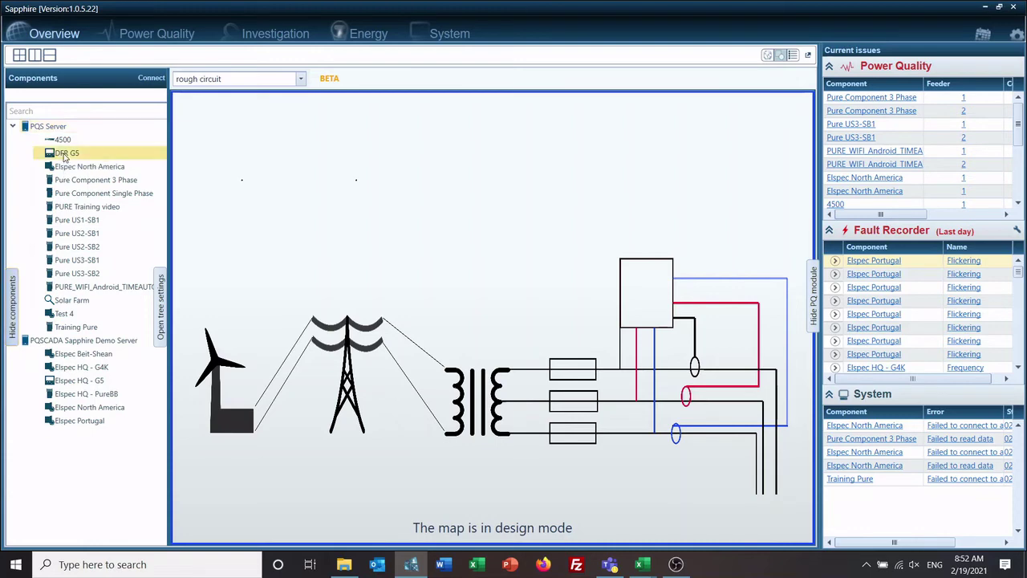
pyautogui.click(652, 291)
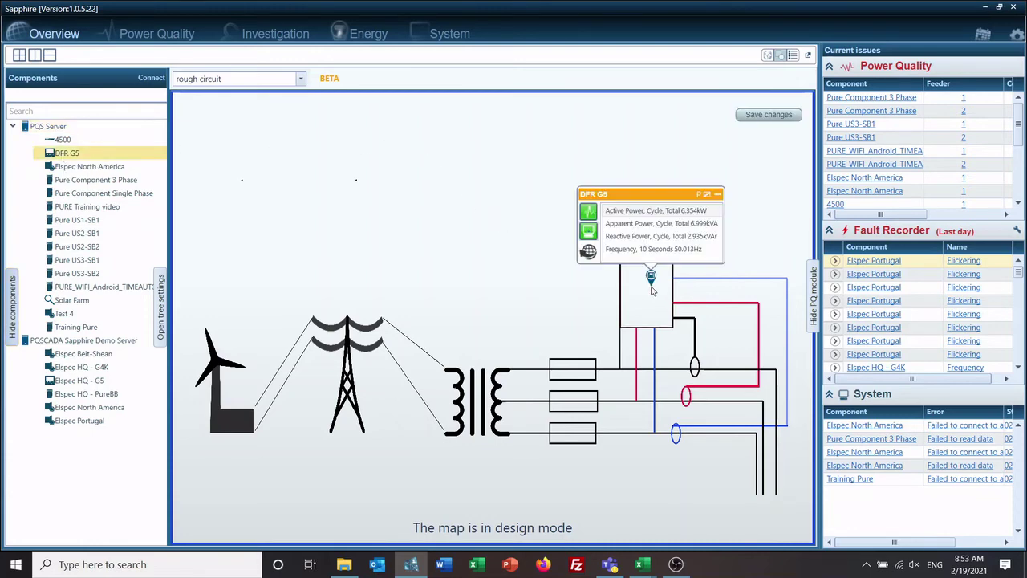
pyautogui.click(14, 311)
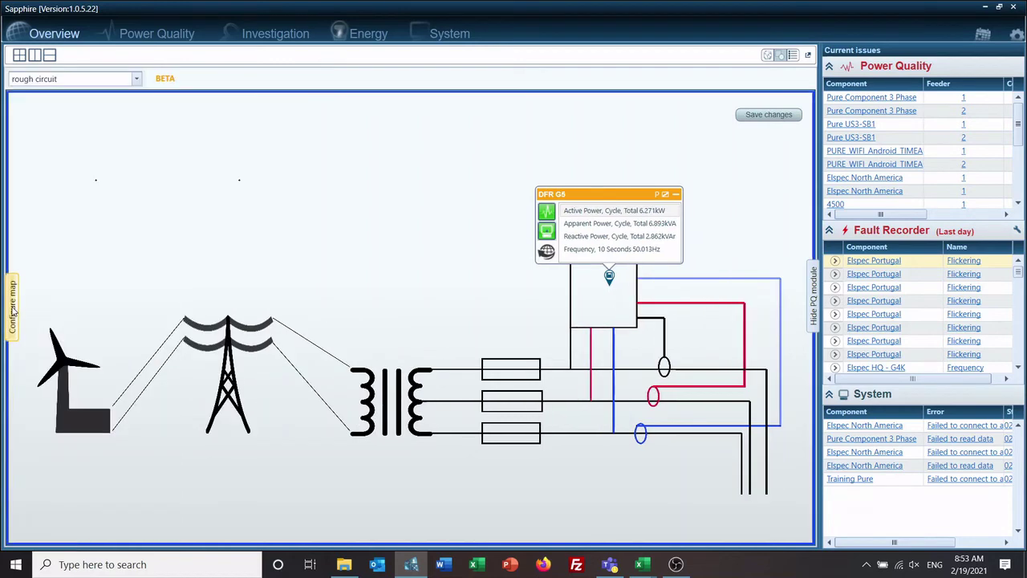
pyautogui.click(658, 196)
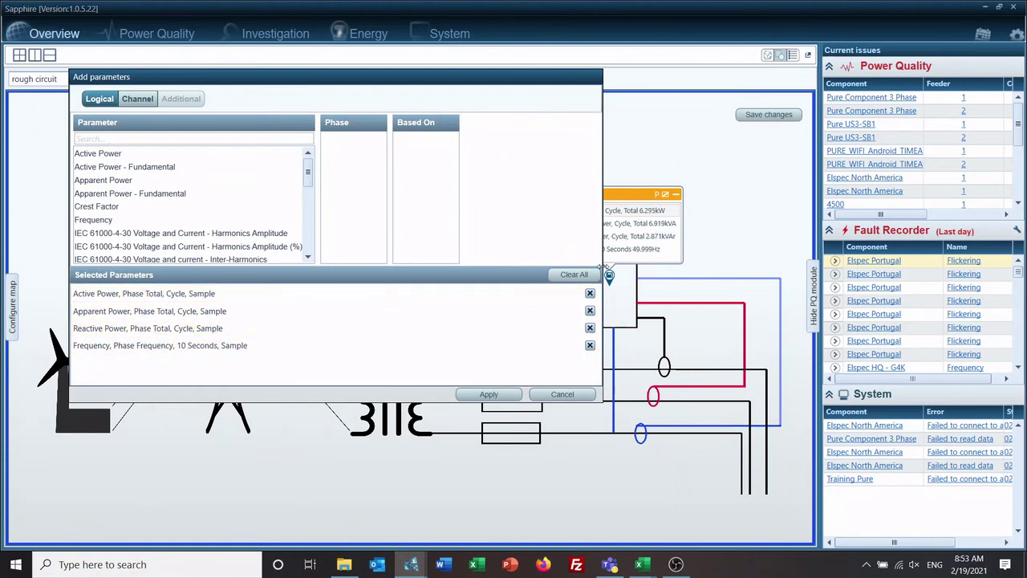
pyautogui.click(565, 396)
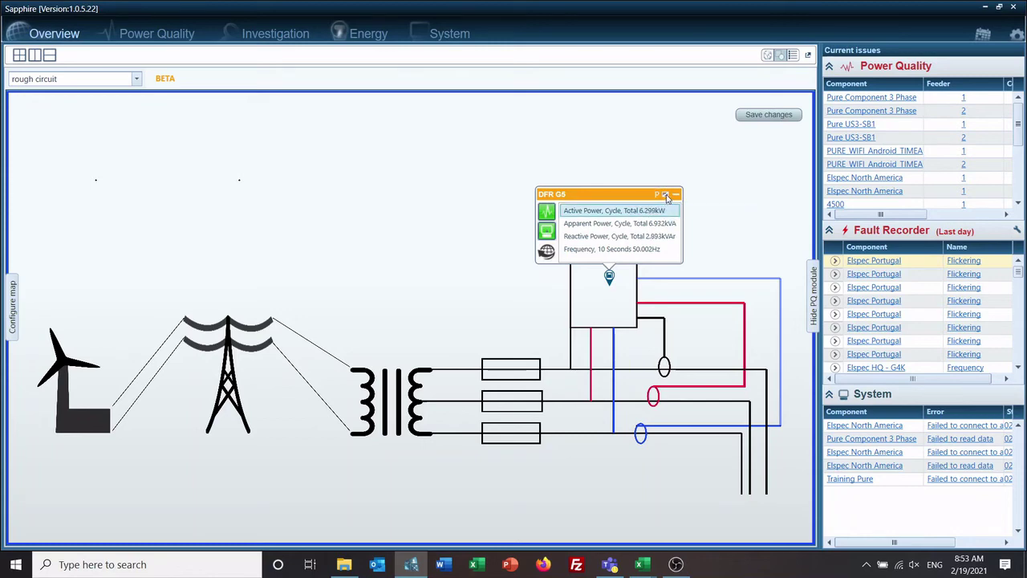
pyautogui.click(664, 208)
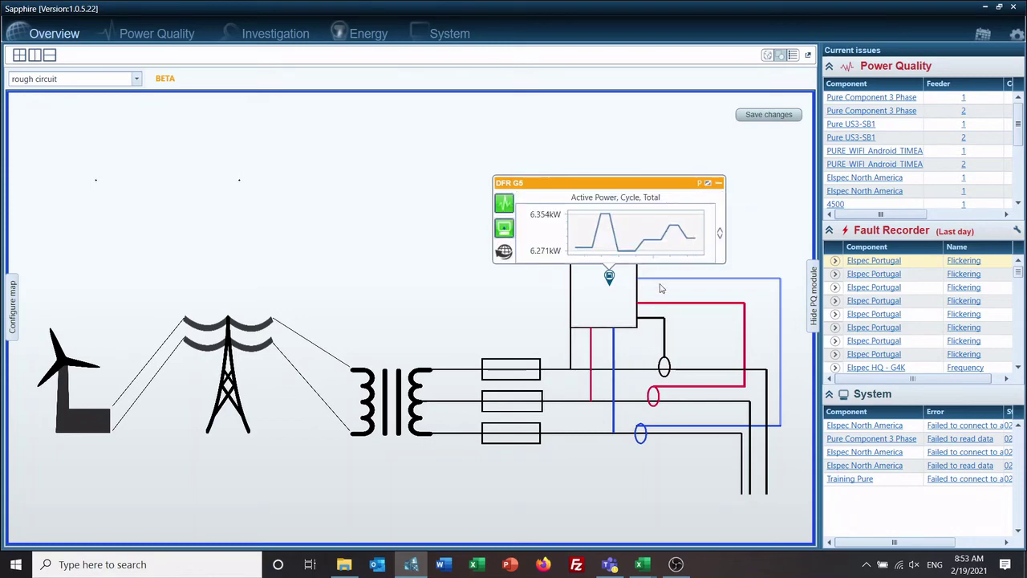
pyautogui.click(708, 184)
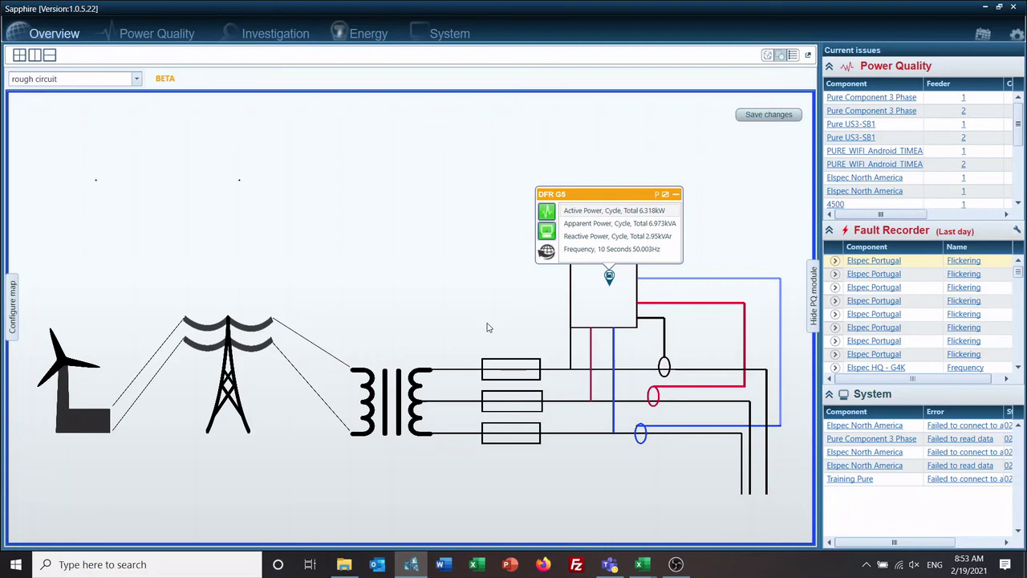
# - Save the rough circuit configuration changes
pyautogui.click(769, 115)
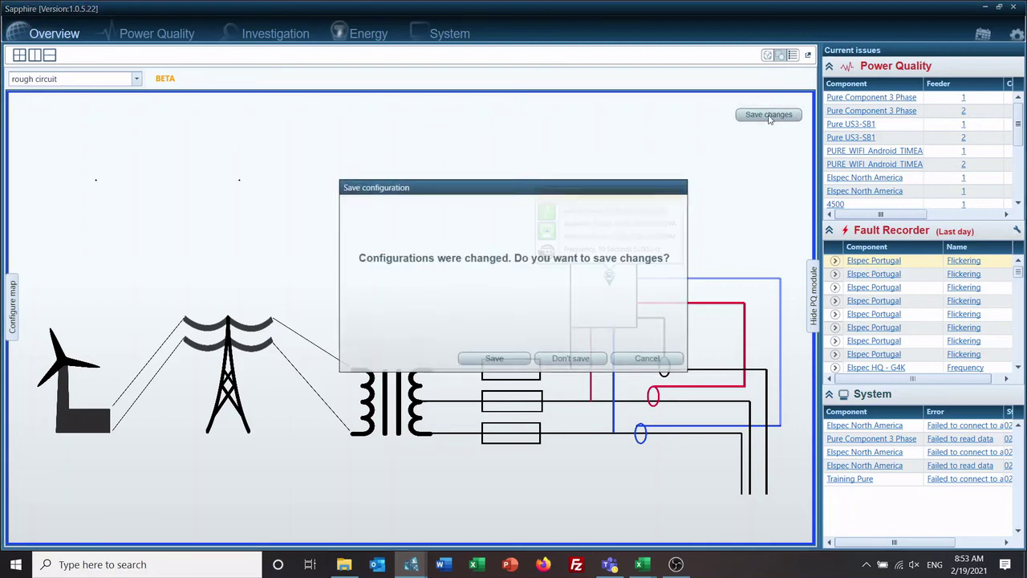
pyautogui.click(495, 359)
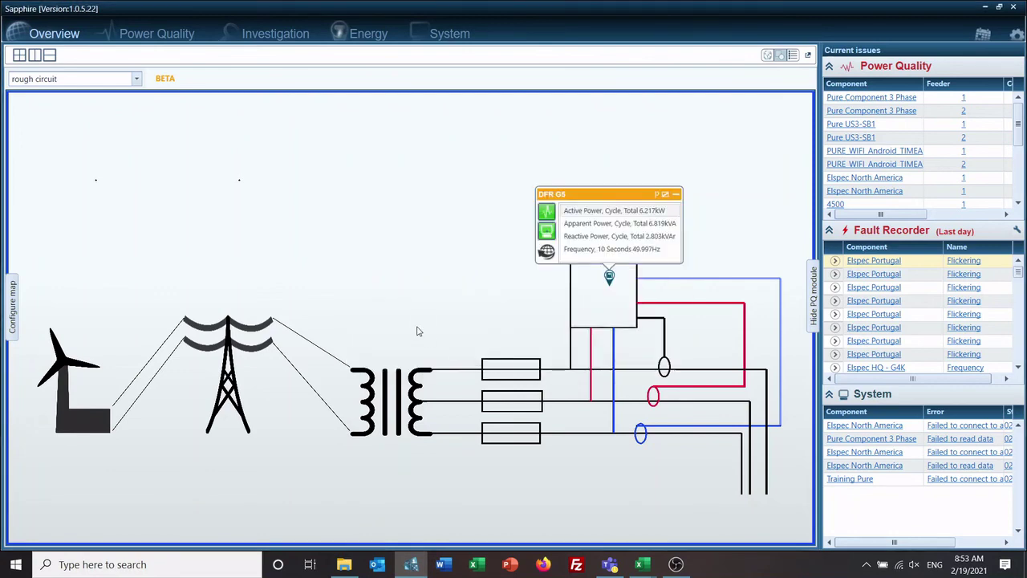